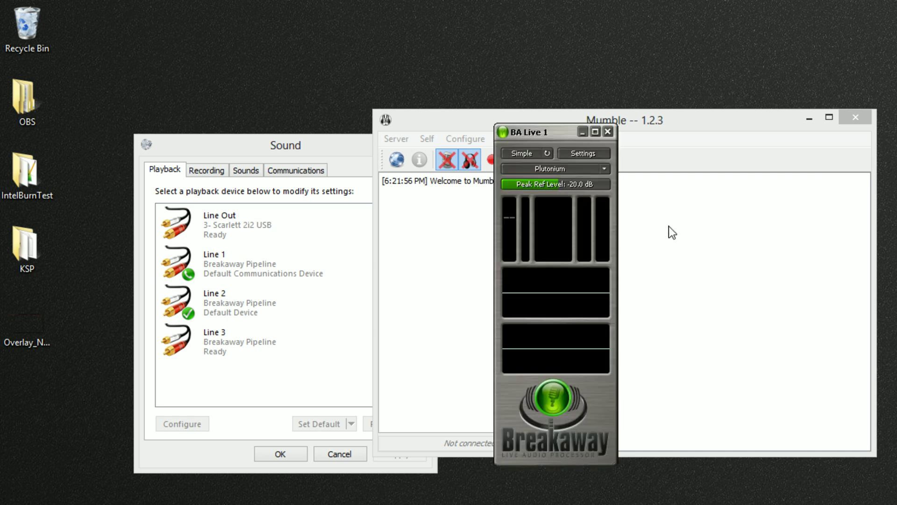
Open the I/O Configuration and set Input 2 (Breakaway Pipeline 1) sample rate to 48000
left_click(588, 155)
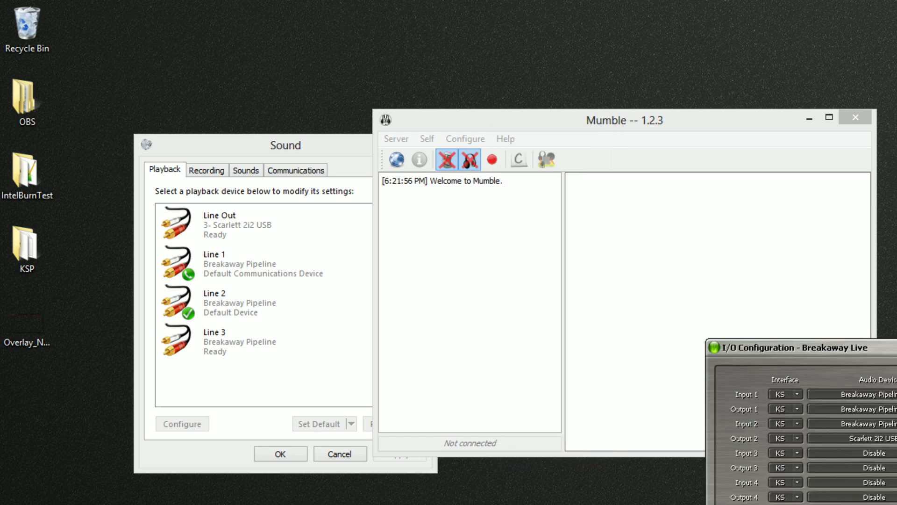
left_click_drag(894, 347, 519, 102)
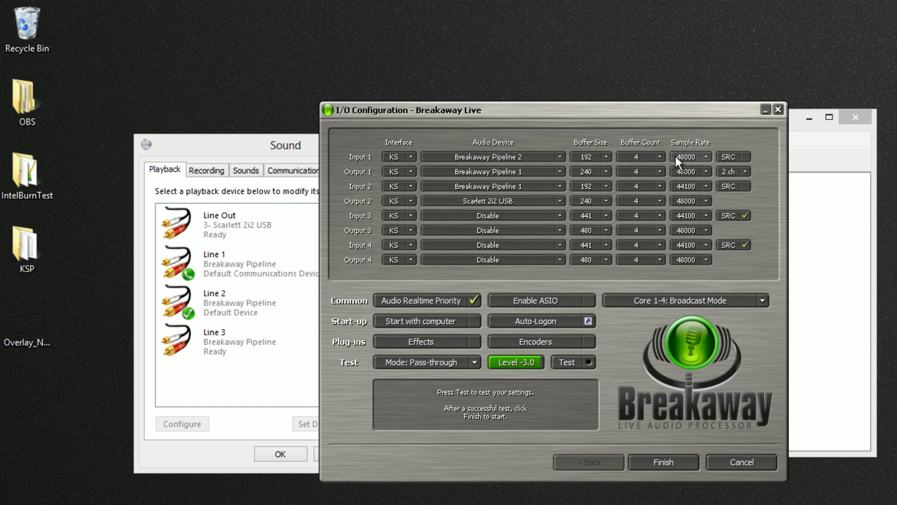
left_click(692, 187)
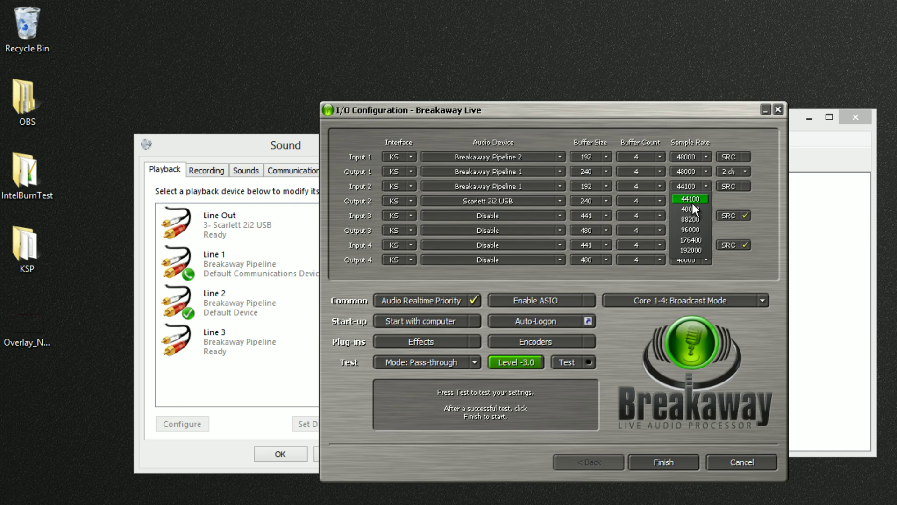
left_click(692, 209)
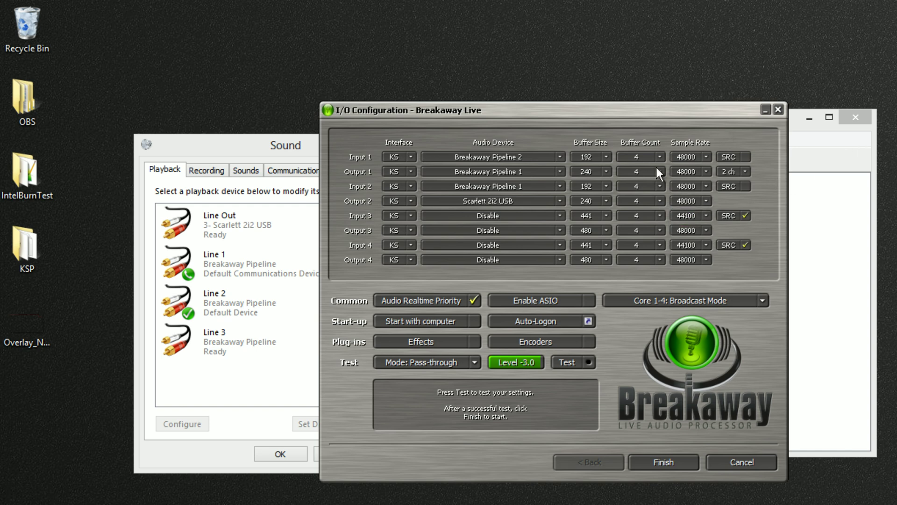
left_click(593, 153)
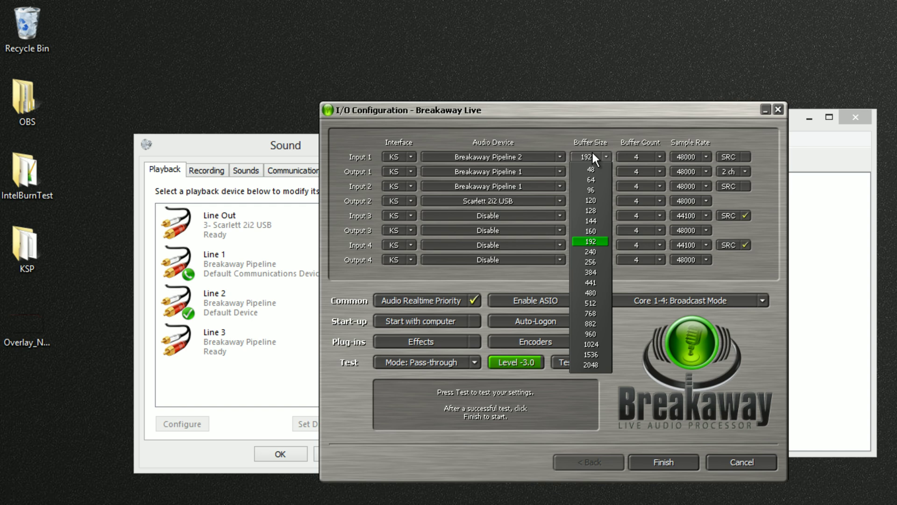
Leave Input 1's buffer size at 192 and keep cores 1-4 in Broadcast Mode
left_click(592, 150)
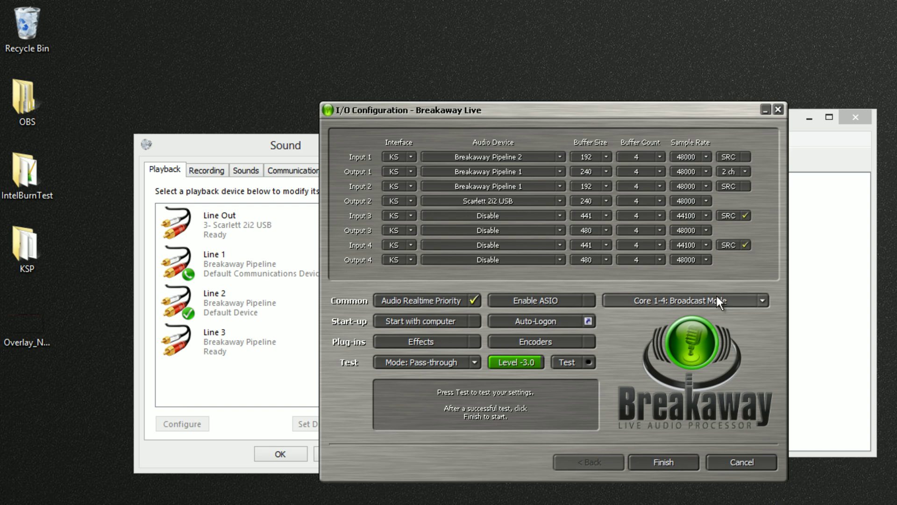
left_click(742, 304)
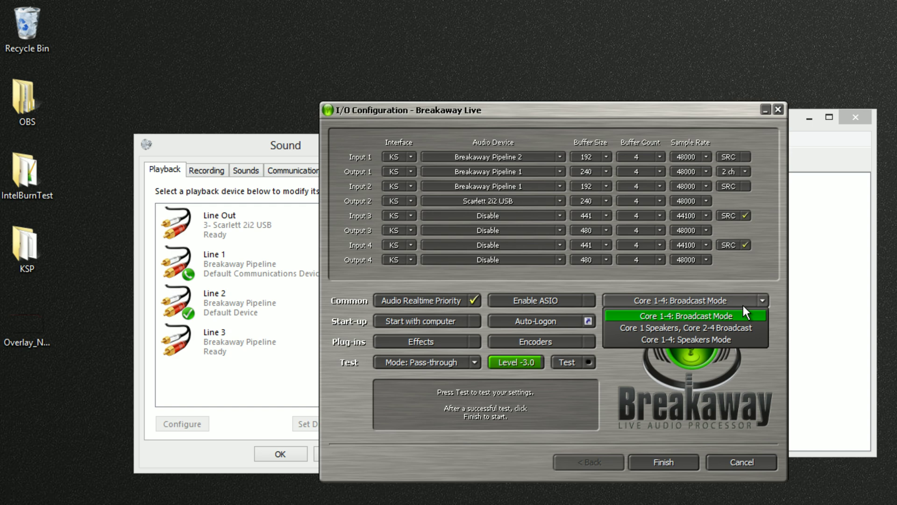
left_click(744, 306)
Apply the I/O configuration and open Breakaway Live 1's signal settings
left_click(687, 460)
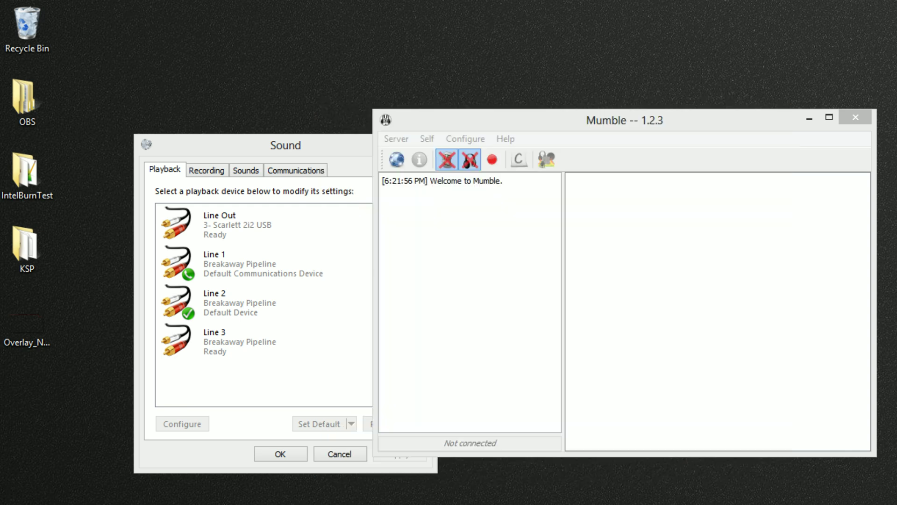
left_click_drag(540, 131, 200, 77)
left_click(247, 100)
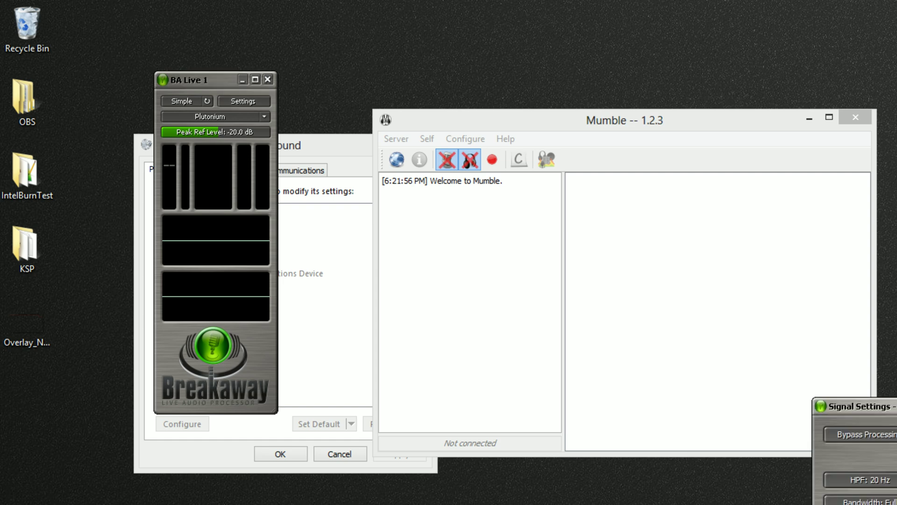
left_click_drag(859, 390, 408, 142)
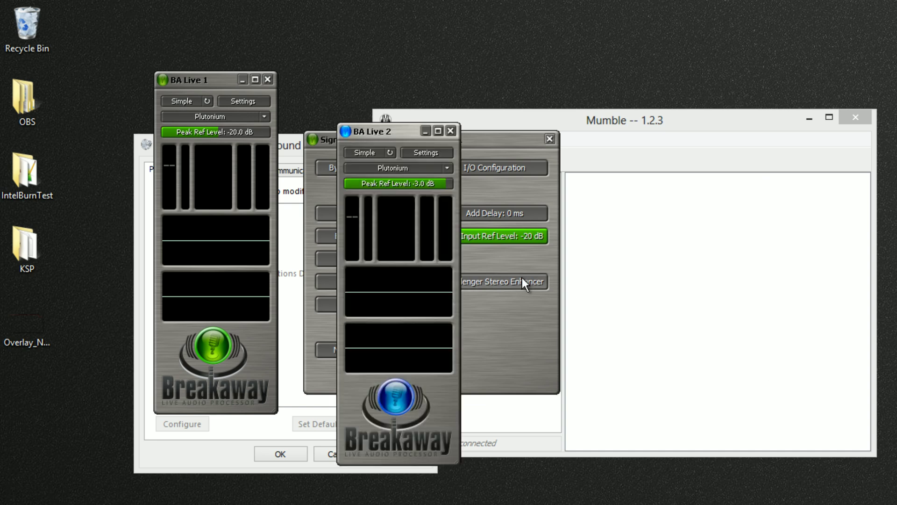
Open Breakaway Live 2's signal settings and arrange both Signal Settings windows
left_click_drag(382, 123, 114, 121)
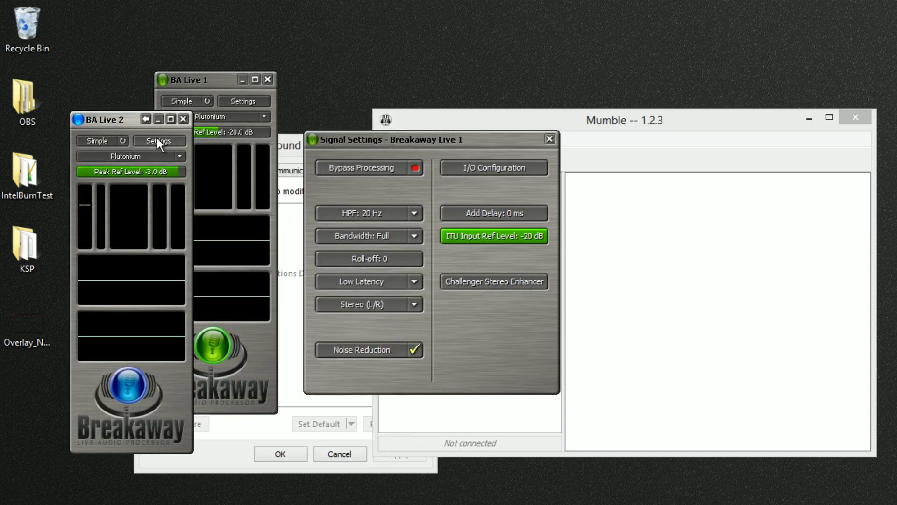
left_click(157, 138)
left_click_drag(644, 473, 440, 190)
left_click(383, 168)
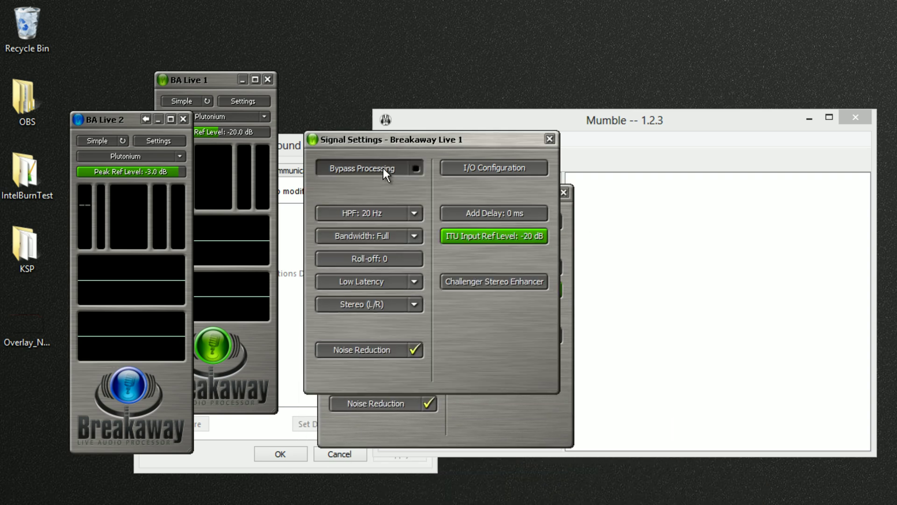
left_click_drag(400, 137, 411, 403)
Turn on bypass processing for Live 2, keeping the Plutonium preset
left_click(405, 213)
left_click(144, 154)
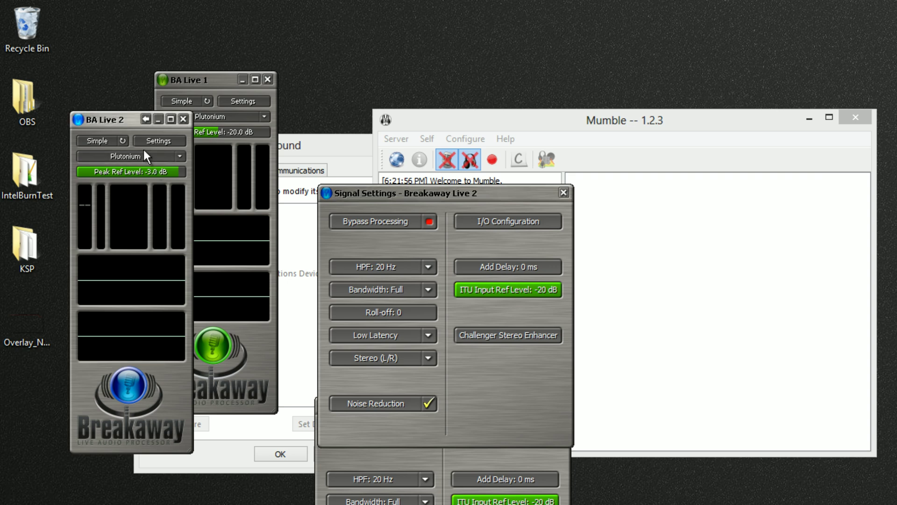
mouse_move(142, 181)
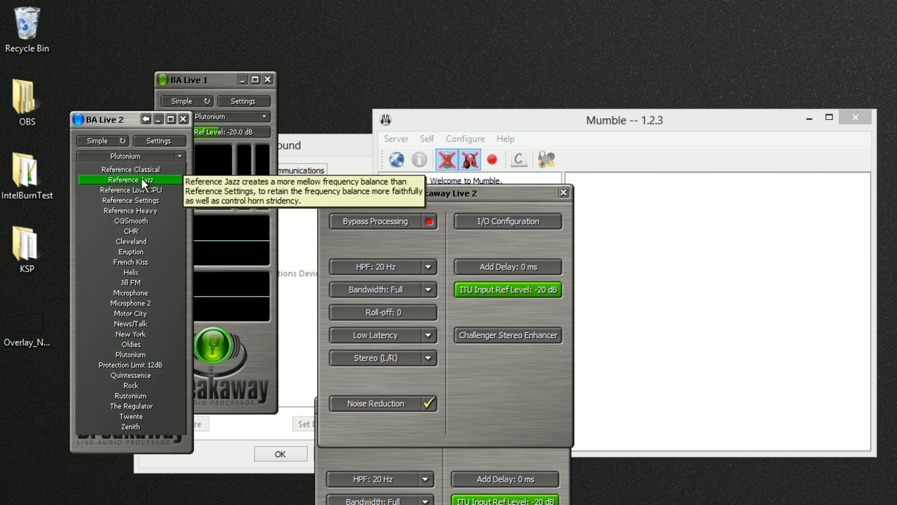
left_click(142, 154)
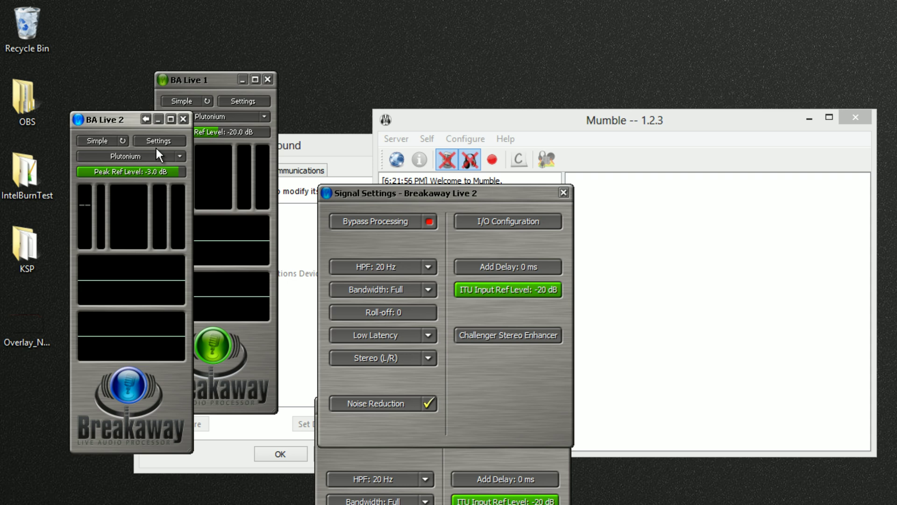
left_click(187, 80)
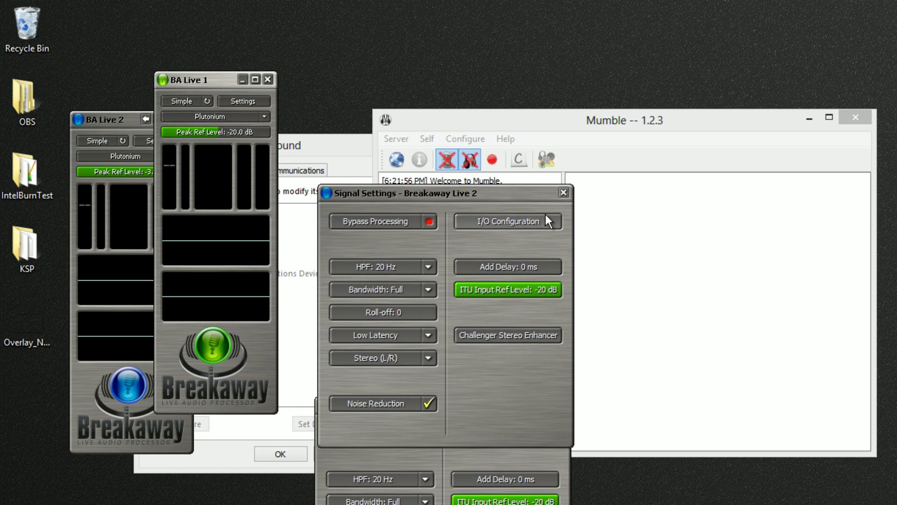
Close both Signal Settings windows and both BA Live windows
left_click(564, 191)
left_click(560, 404)
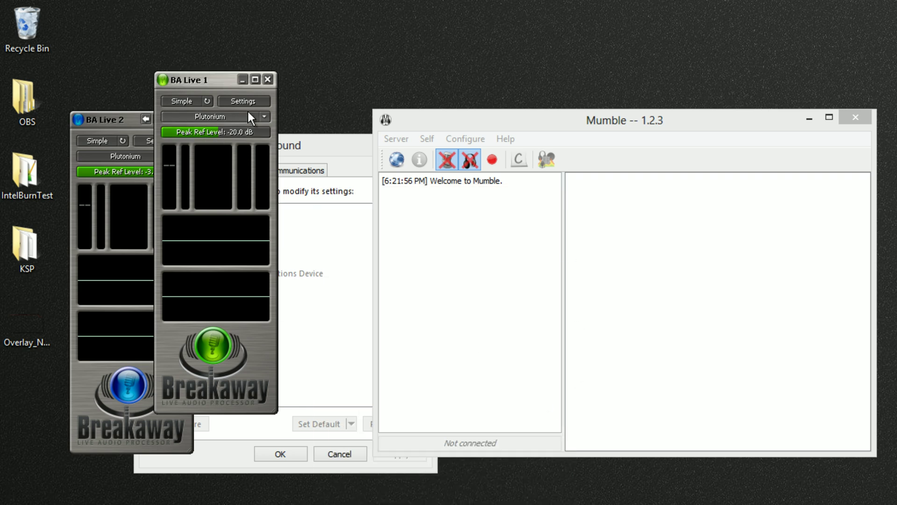
left_click(268, 79)
left_click(185, 121)
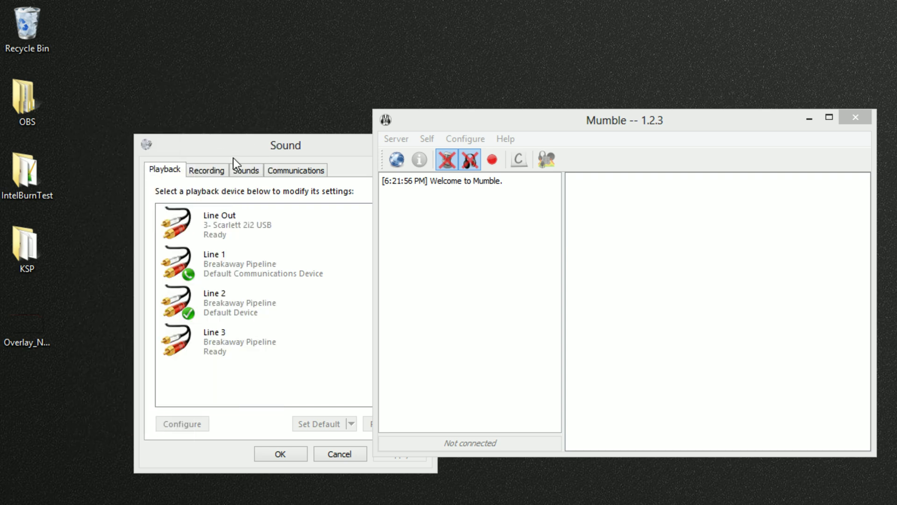
In Sound Playback, leave Line 2 as default device and select Line 1 as communications default
left_click(241, 147)
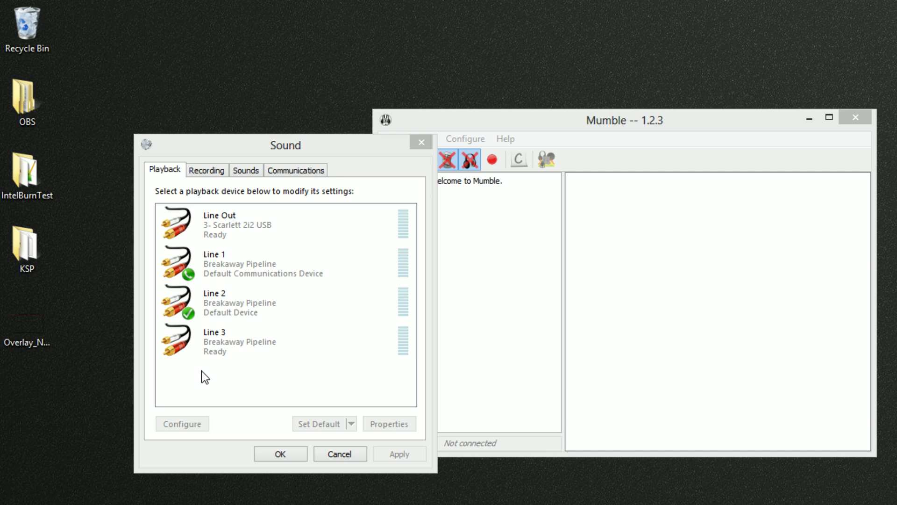
right_click(186, 306)
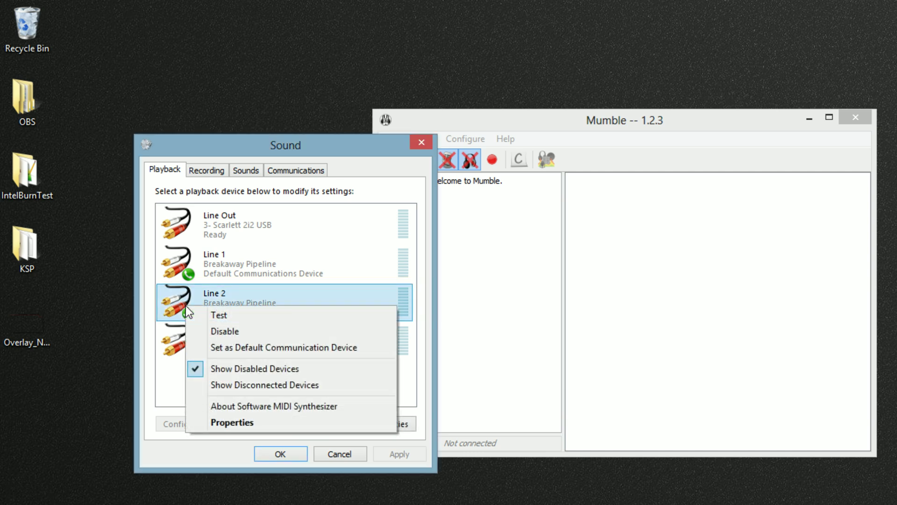
left_click(267, 299)
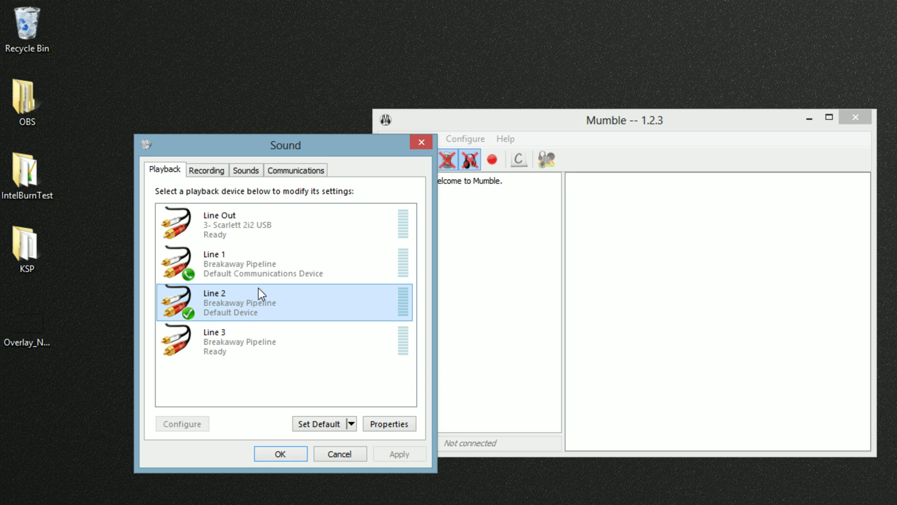
left_click(265, 272)
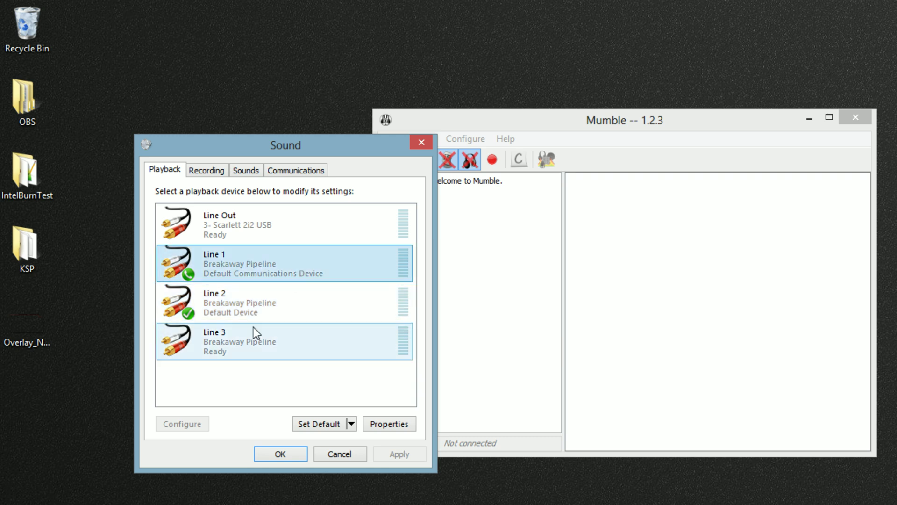
In Mumble's Audio Output settings, keep the device as Line 1 (Breakaway Pipeline) and save
left_click(470, 134)
left_click(472, 148)
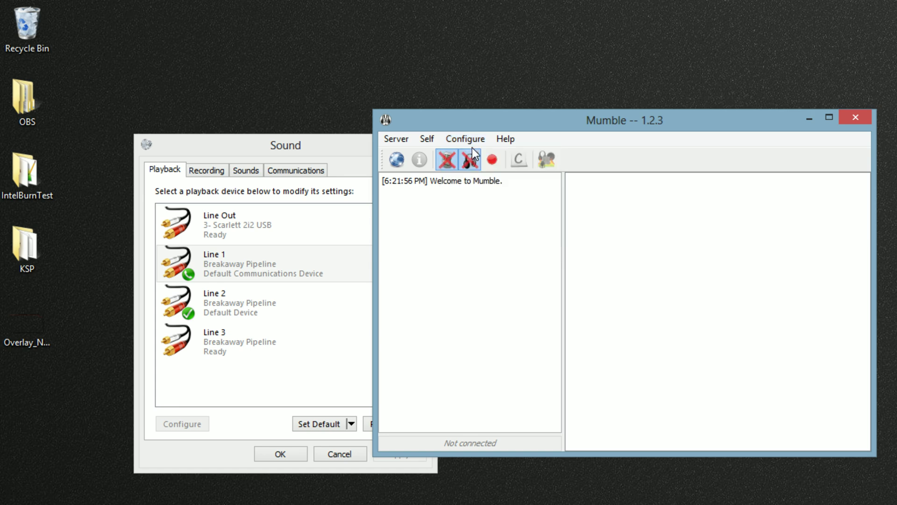
left_click(482, 133)
left_click(478, 158)
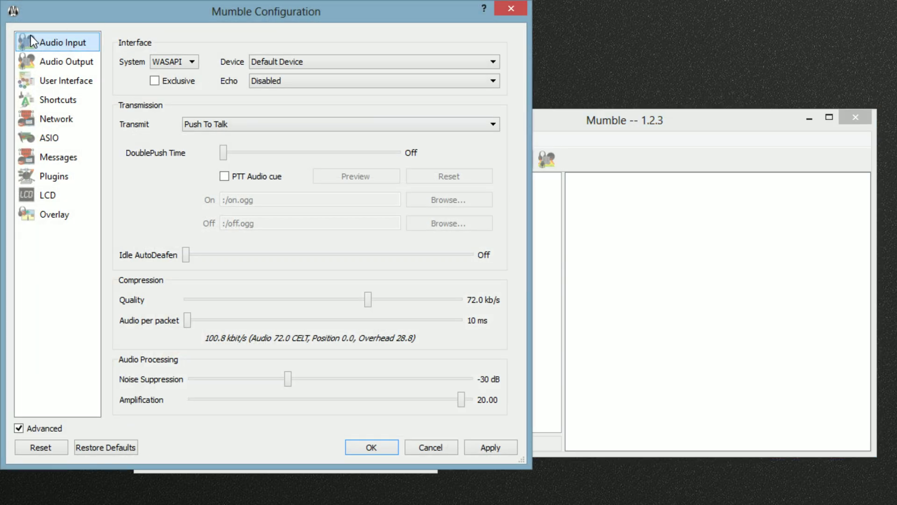
left_click(64, 63)
left_click(363, 64)
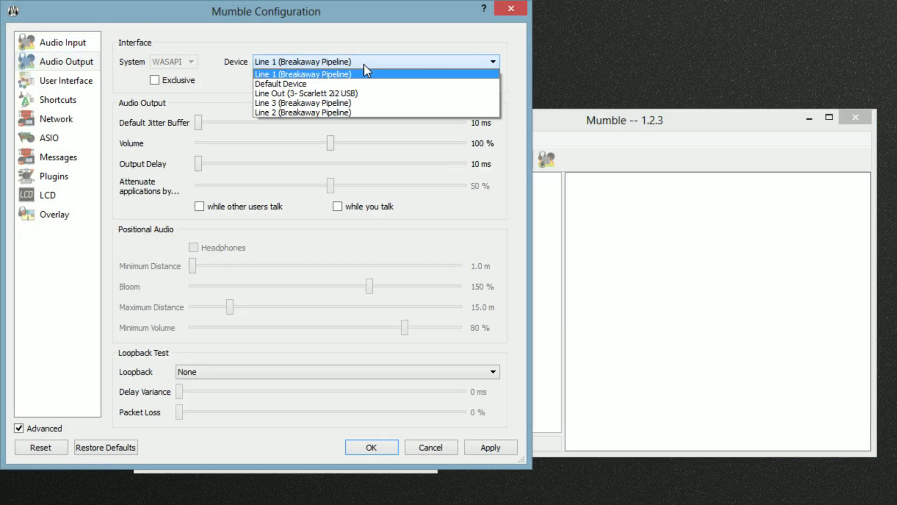
left_click(364, 64)
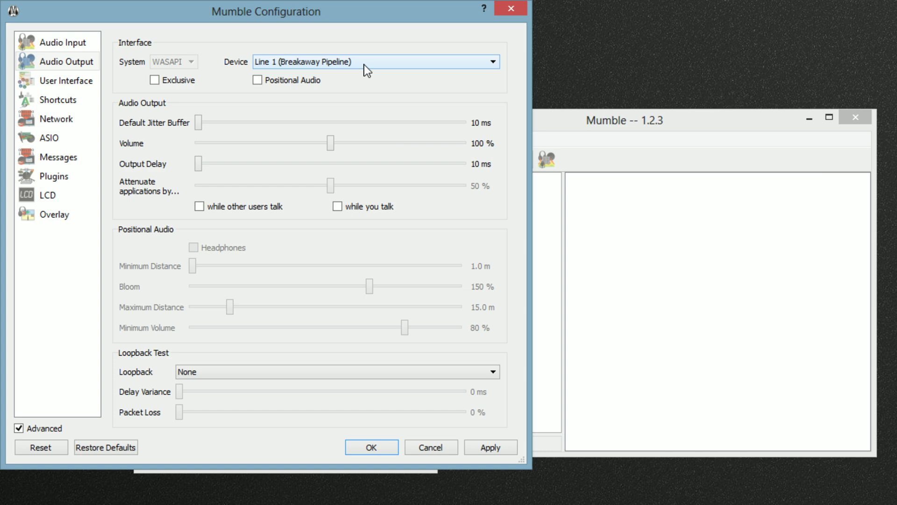
left_click(364, 448)
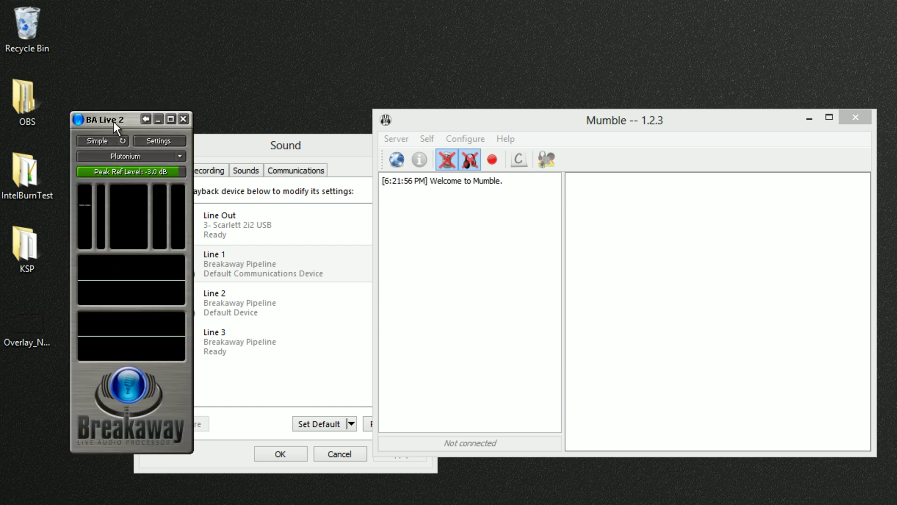
Reopen Breakaway's I/O Configuration from the BA Live 2 title-bar menu and centre it
right_click(113, 122)
left_click(161, 235)
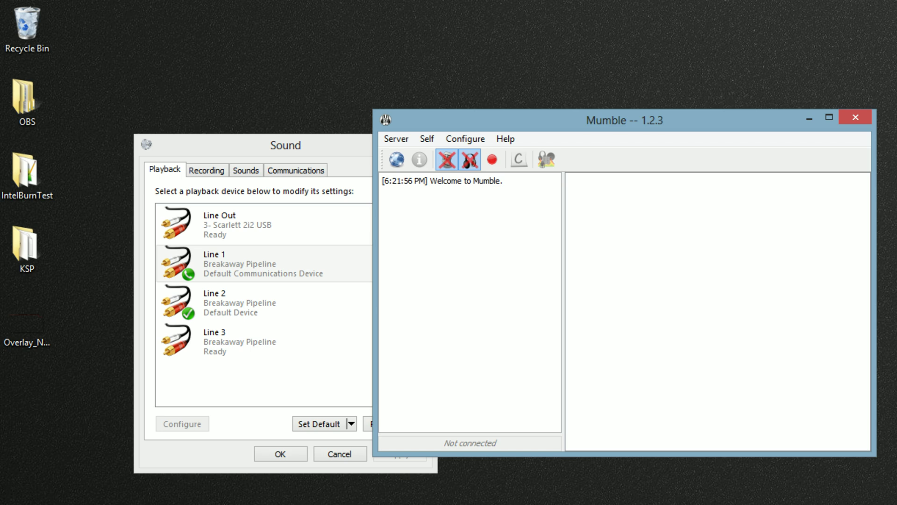
left_click_drag(818, 344, 437, 120)
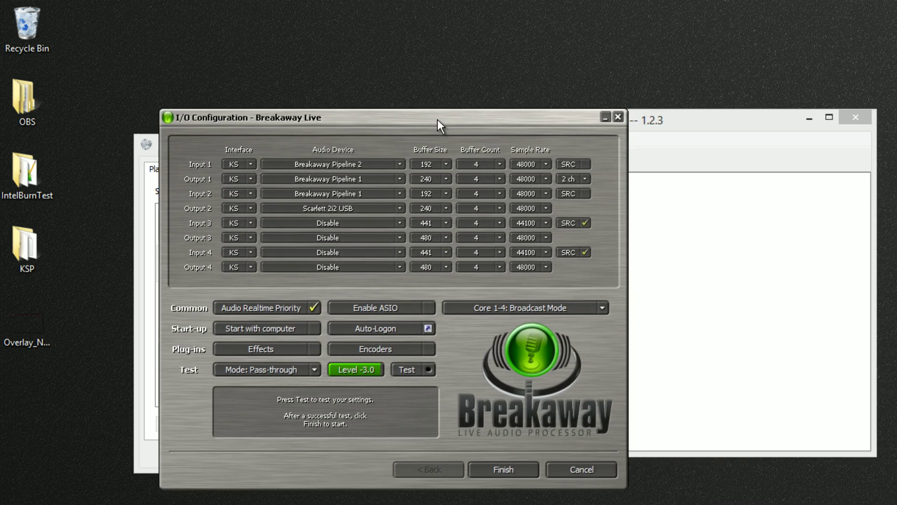